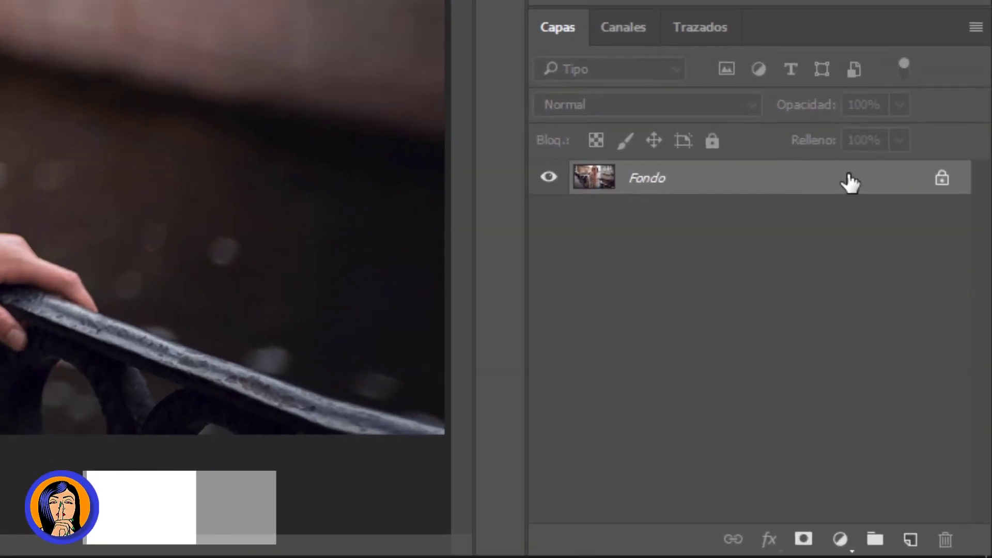
# Step: Duplicate the Fondo layer as Fondo copia and convert the copy into a smart object
pyautogui.rightClick(850, 182)
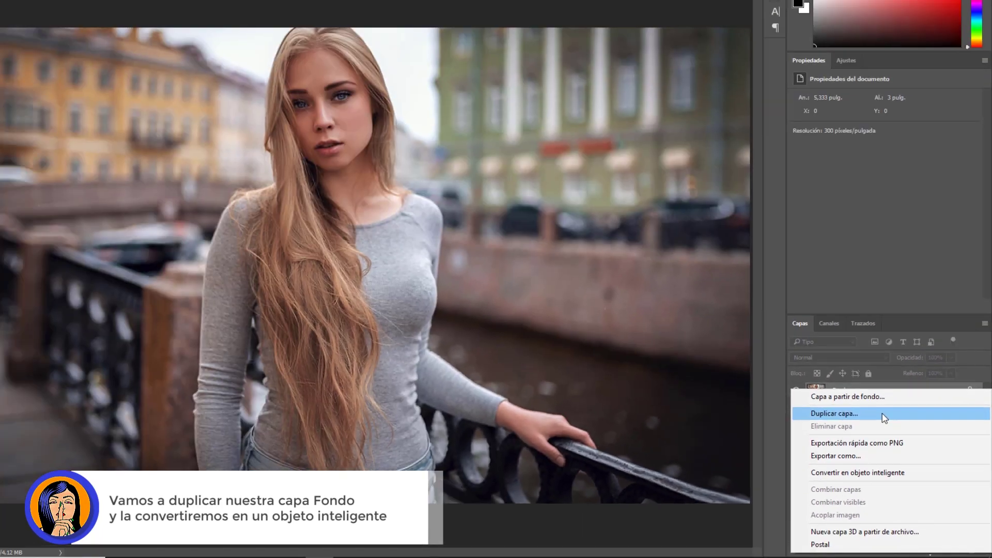
pyautogui.click(764, 258)
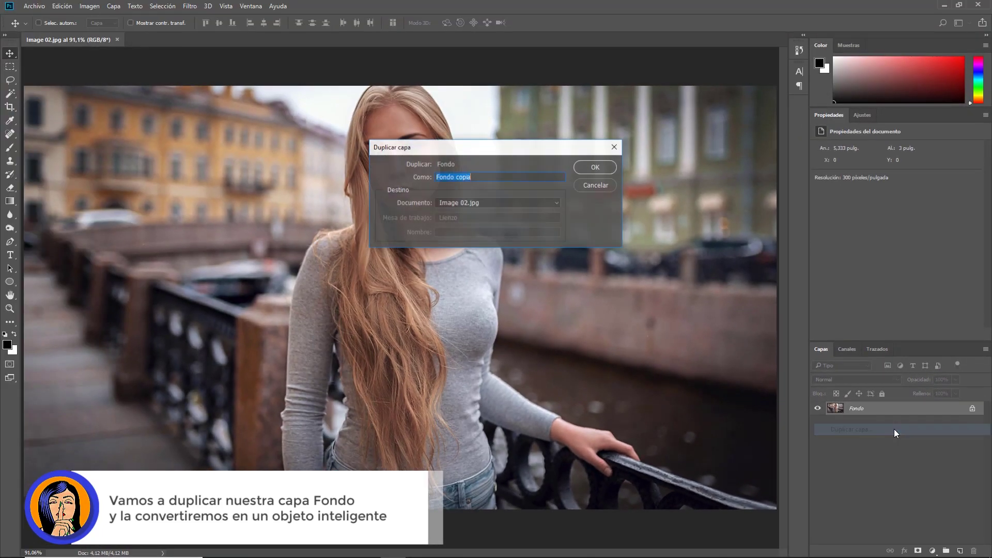
pyautogui.click(602, 167)
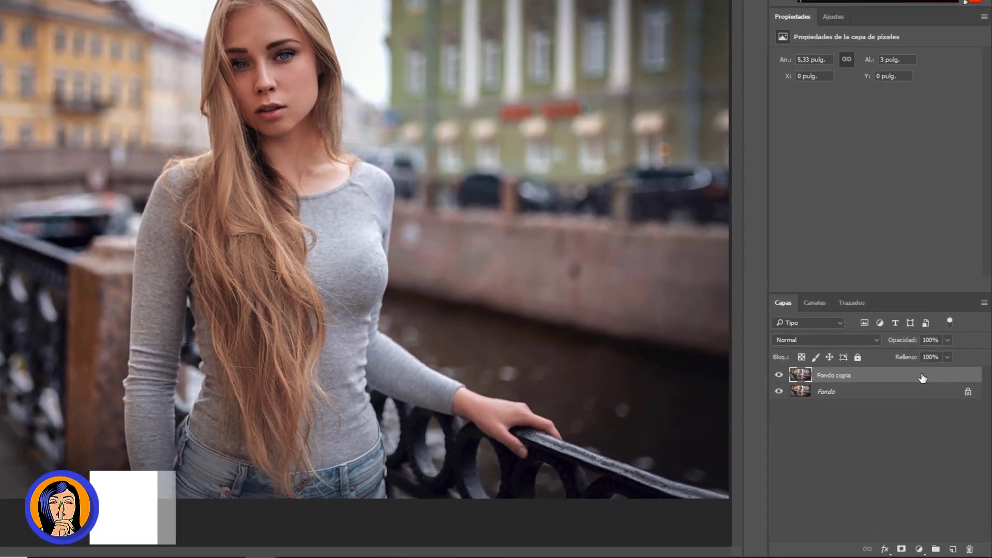
pyautogui.rightClick(922, 377)
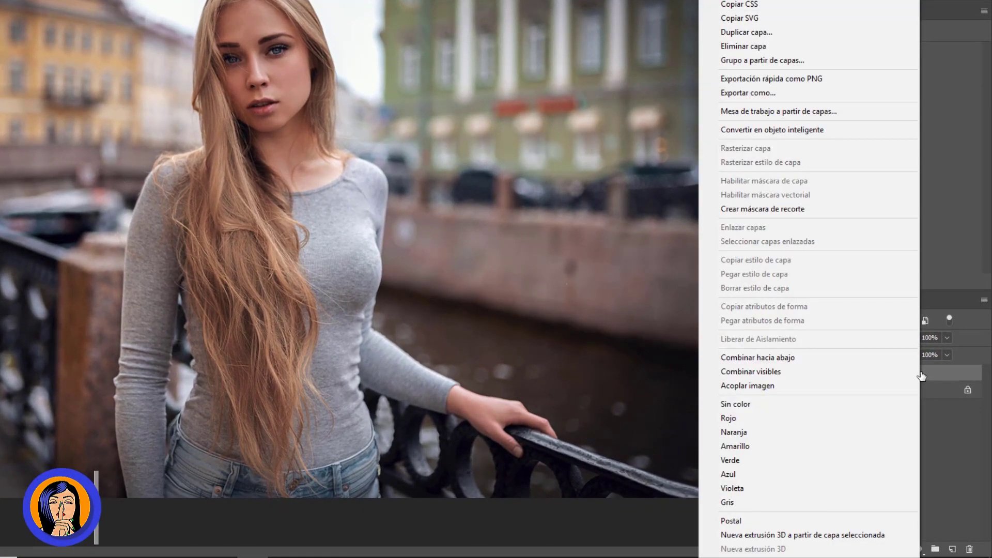
pyautogui.click(837, 130)
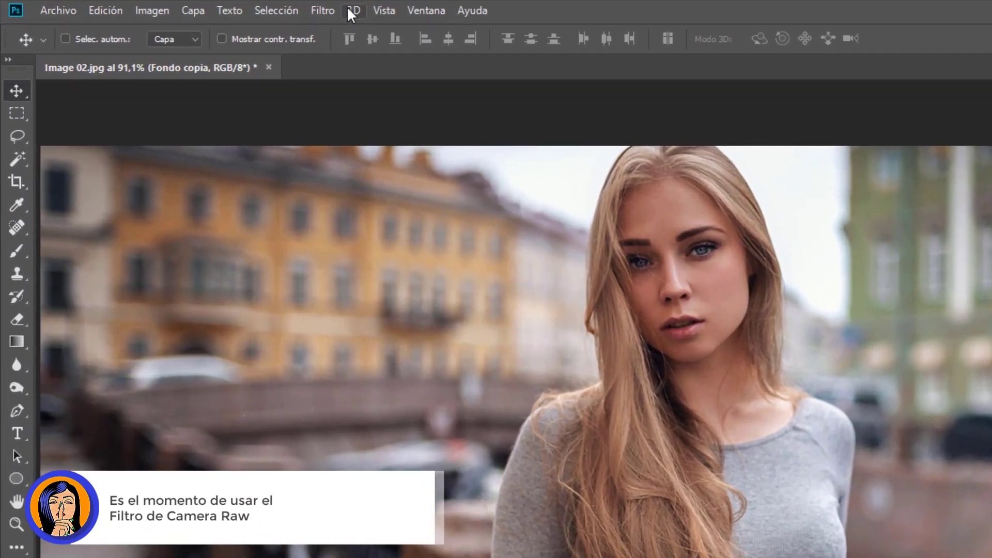
# Step: Apply the Camera Raw filter and set calibration hues: red primary +100, blue primary -100, green primary +72
pyautogui.click(222, 7)
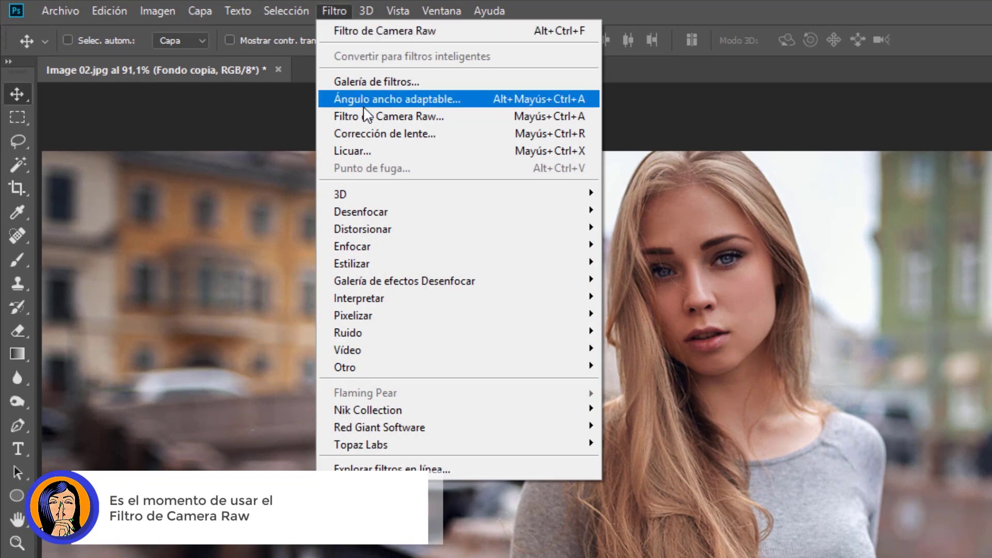
pyautogui.click(365, 116)
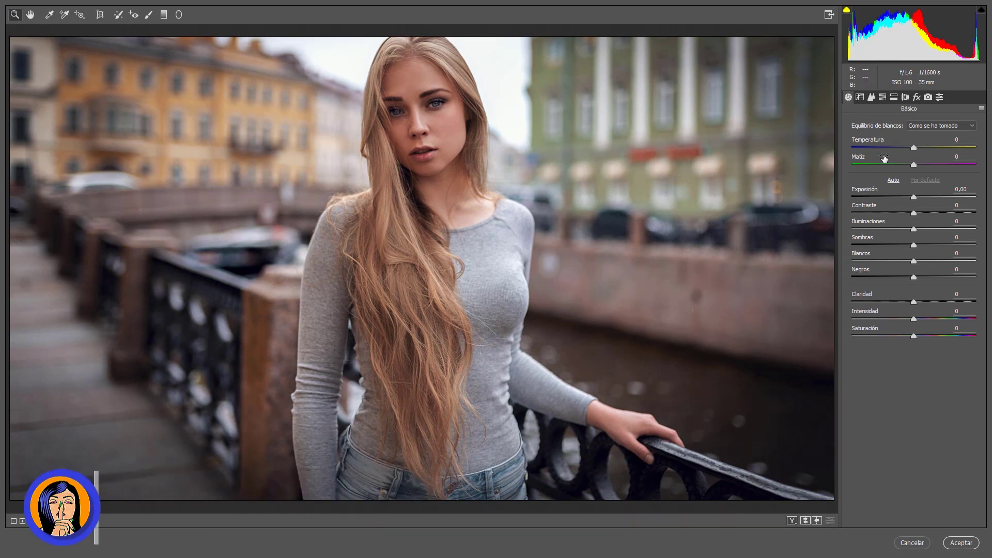
pyautogui.click(928, 97)
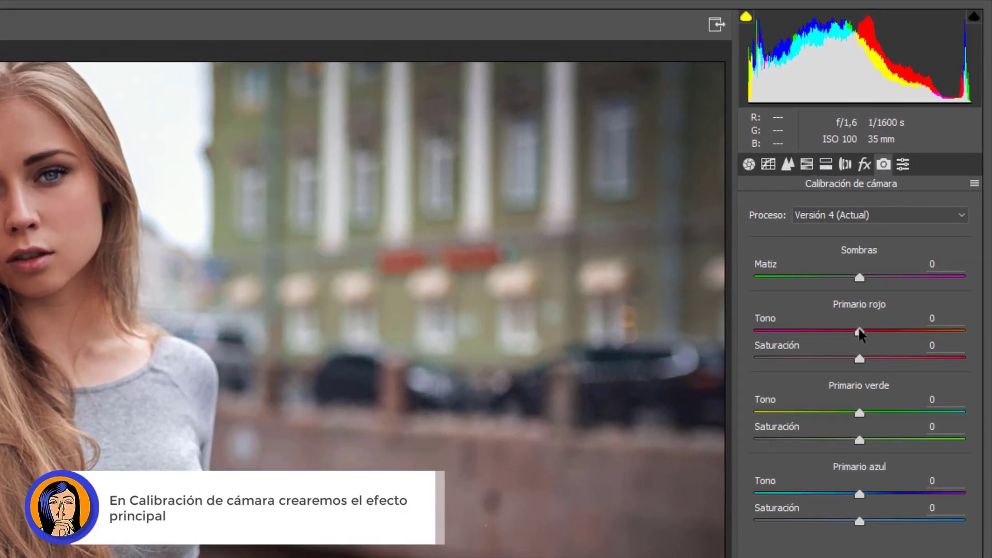
pyautogui.moveTo(857, 329); pyautogui.dragTo(969, 331)
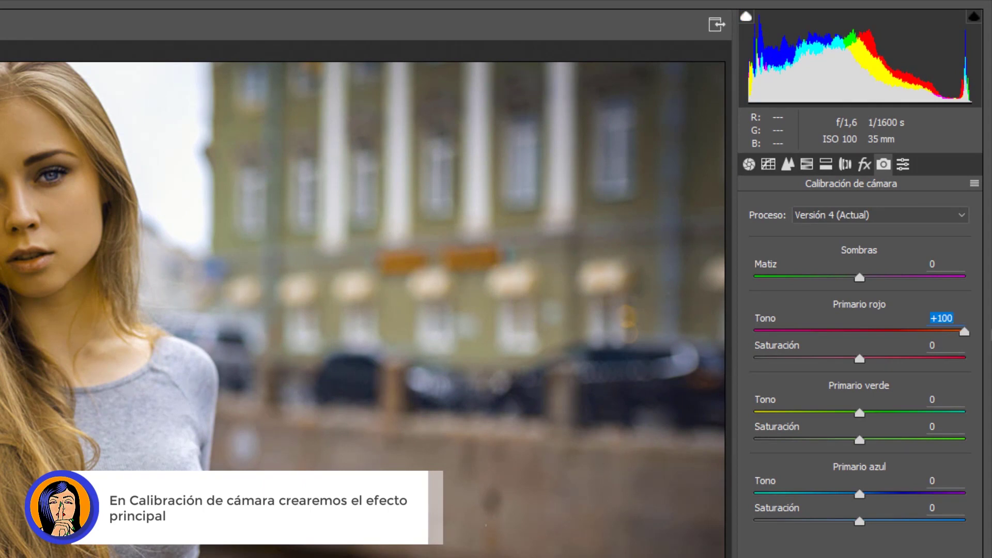
pyautogui.moveTo(860, 494); pyautogui.dragTo(687, 497)
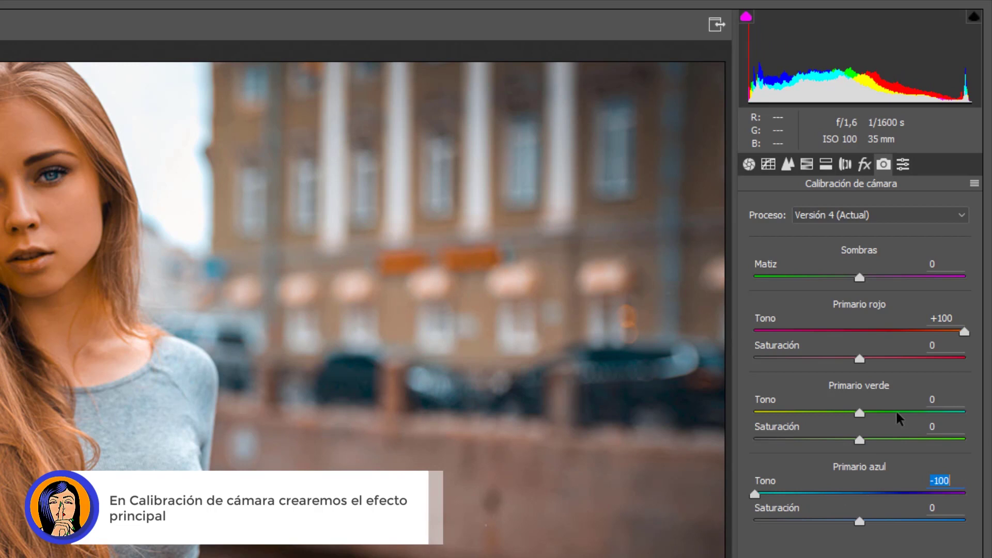
pyautogui.moveTo(861, 413); pyautogui.dragTo(965, 414)
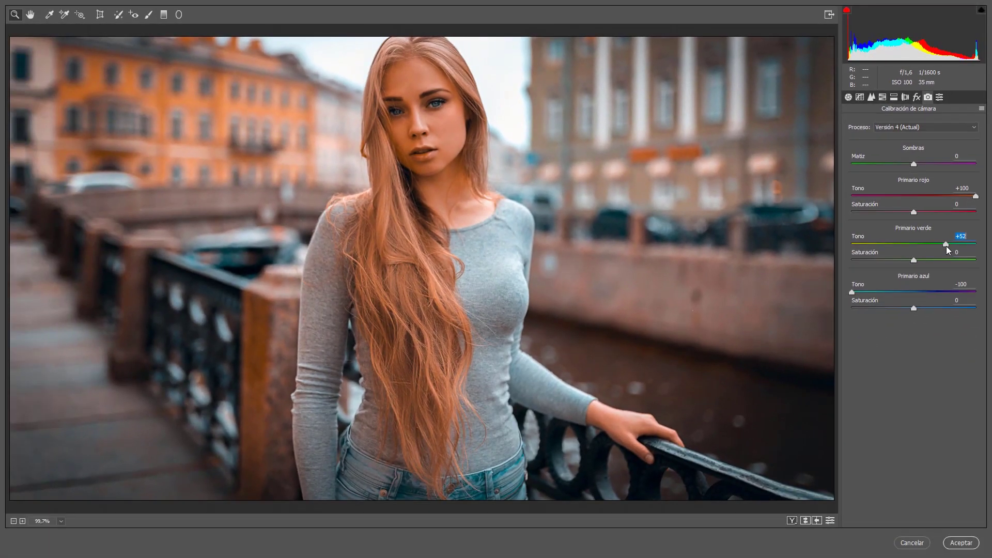
pyautogui.moveTo(974, 252); pyautogui.dragTo(955, 253)
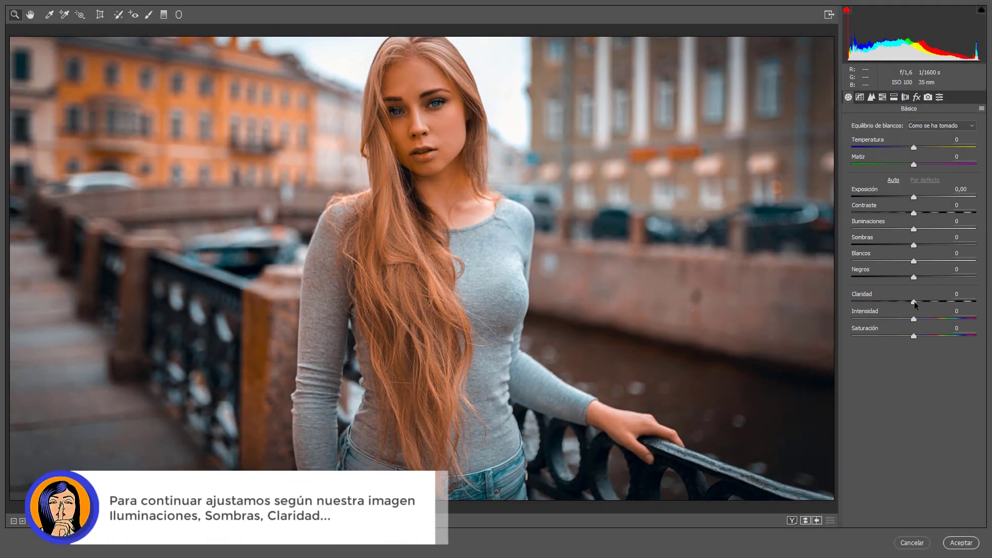
# Step: In Básico, set clarity +10, vibrance +22, shadows +28, highlights +13 and blacks -28
pyautogui.moveTo(914, 304)
pyautogui.mouseDown()
pyautogui.moveTo(931, 305)
pyautogui.moveTo(922, 305)
pyautogui.mouseUp()
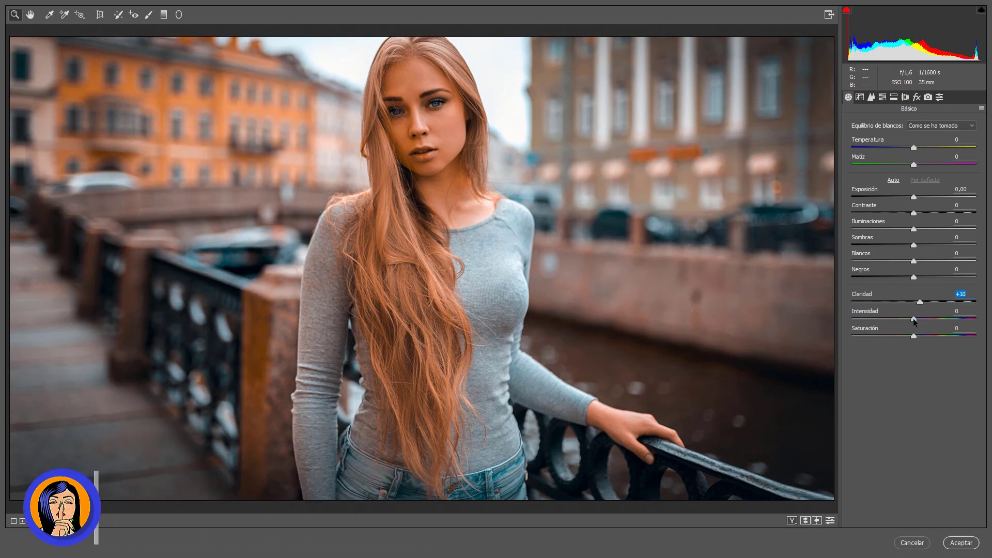
pyautogui.moveTo(914, 319); pyautogui.dragTo(928, 322)
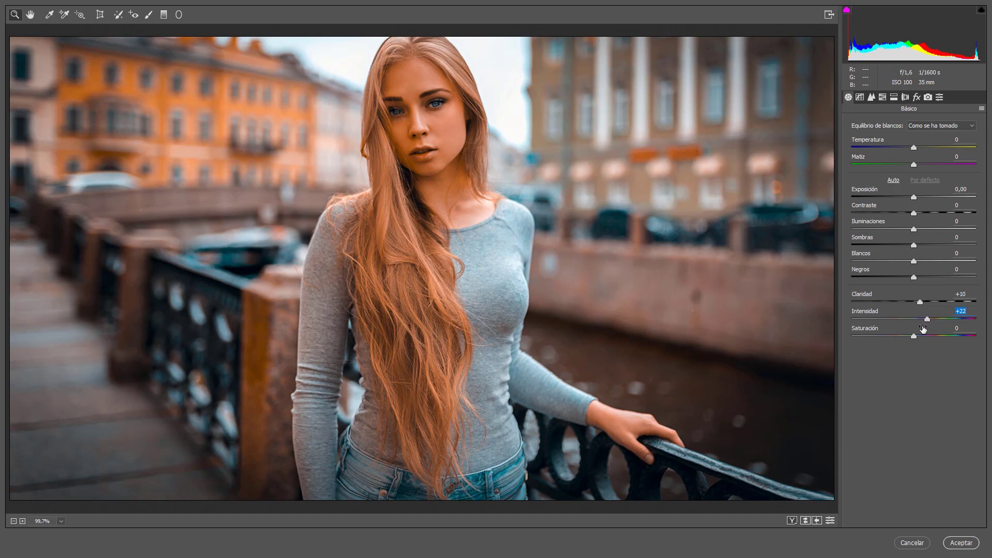
pyautogui.moveTo(913, 246); pyautogui.dragTo(932, 247)
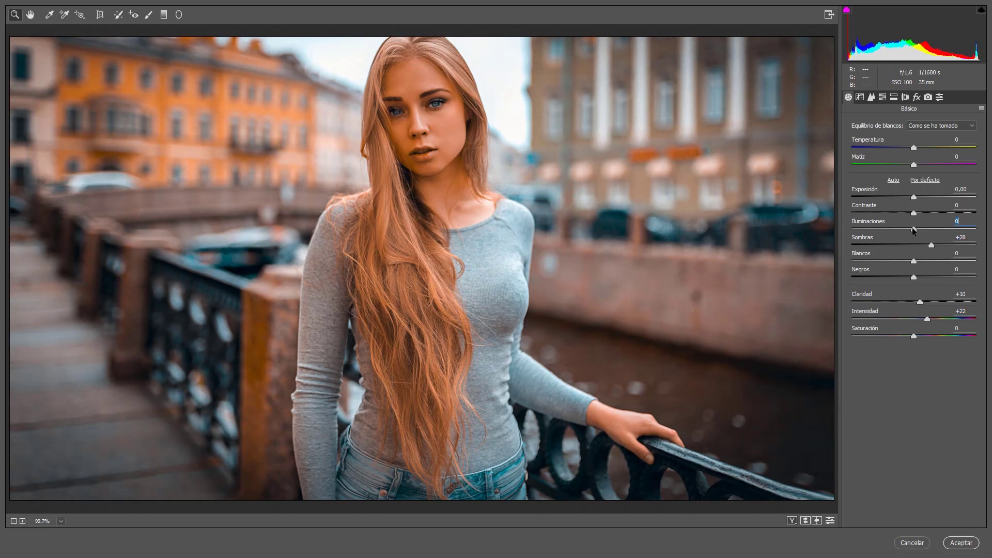
pyautogui.moveTo(914, 229); pyautogui.dragTo(922, 230)
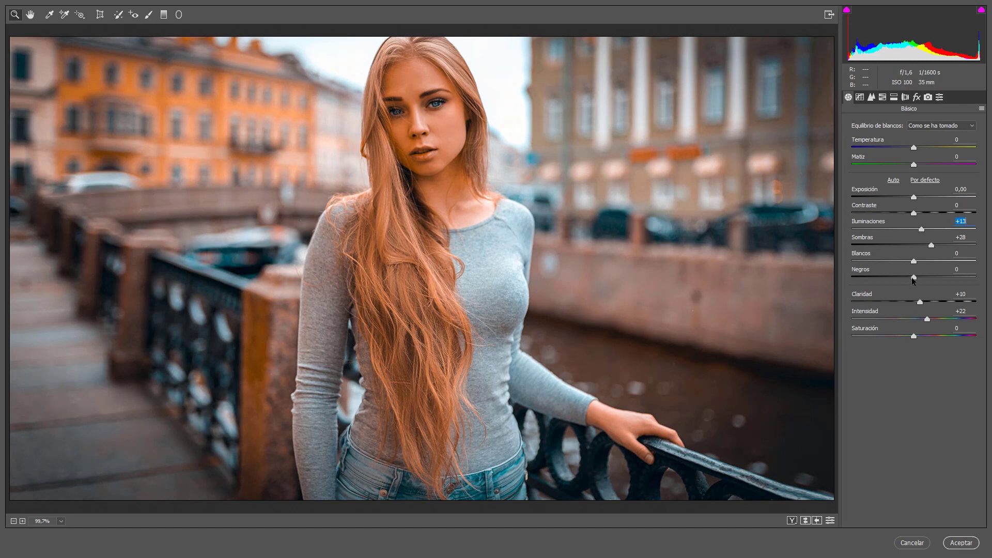
pyautogui.moveTo(914, 277)
pyautogui.mouseDown()
pyautogui.moveTo(886, 278)
pyautogui.moveTo(896, 279)
pyautogui.mouseUp()
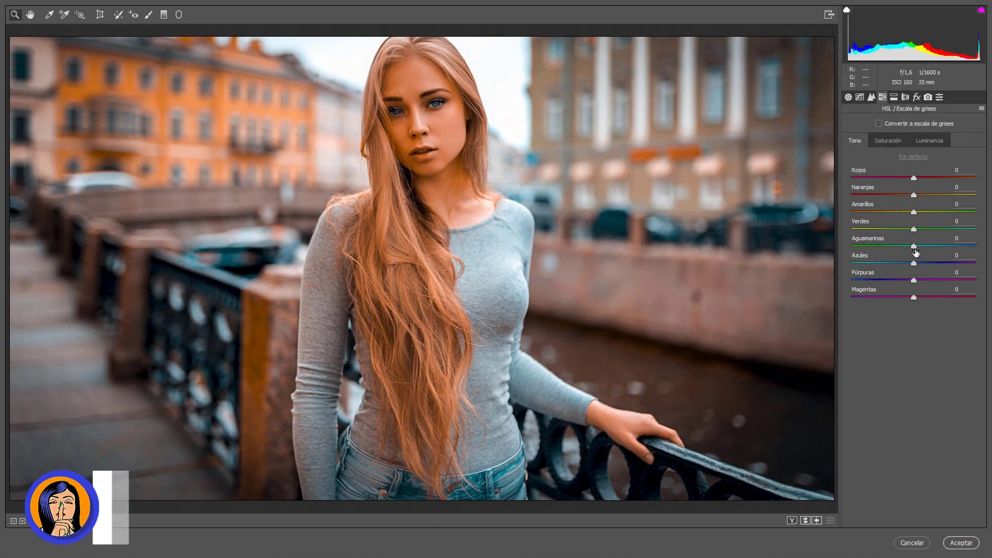
# Step: In HSL, set aqua hue +15, blue hue -16, blue saturation +28 and orange saturation -18
pyautogui.moveTo(914, 246); pyautogui.dragTo(925, 252)
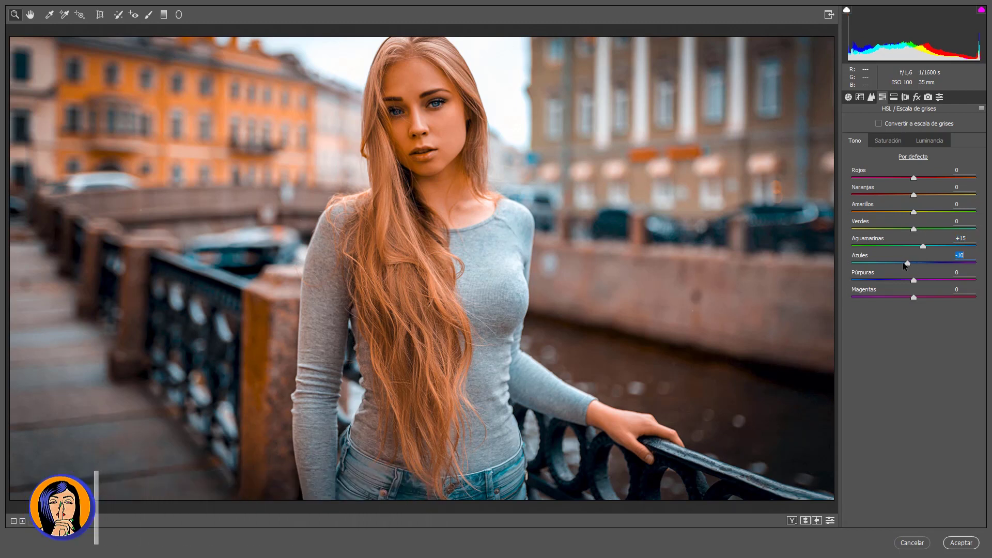
pyautogui.moveTo(914, 264); pyautogui.dragTo(904, 264)
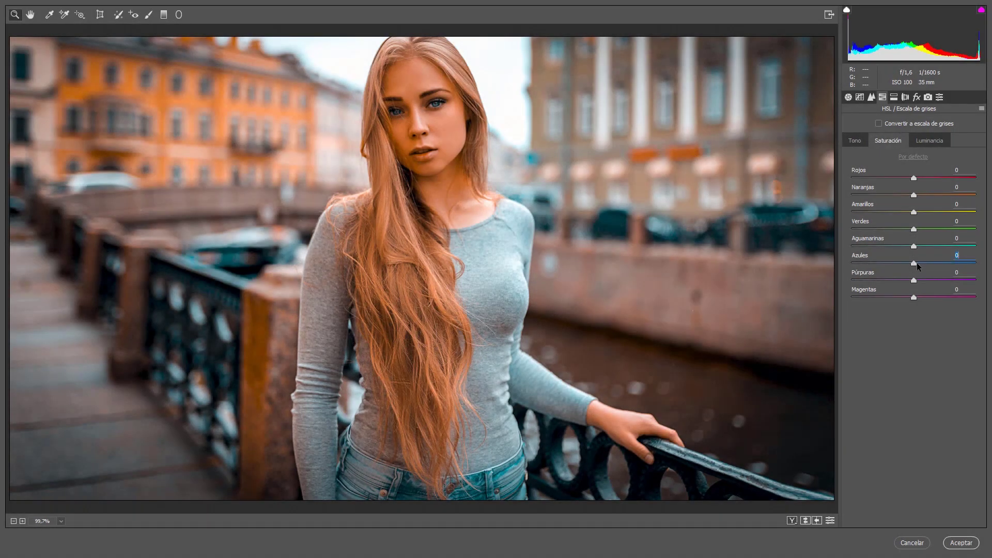
pyautogui.moveTo(914, 264); pyautogui.dragTo(933, 264)
pyautogui.moveTo(913, 196); pyautogui.dragTo(903, 196)
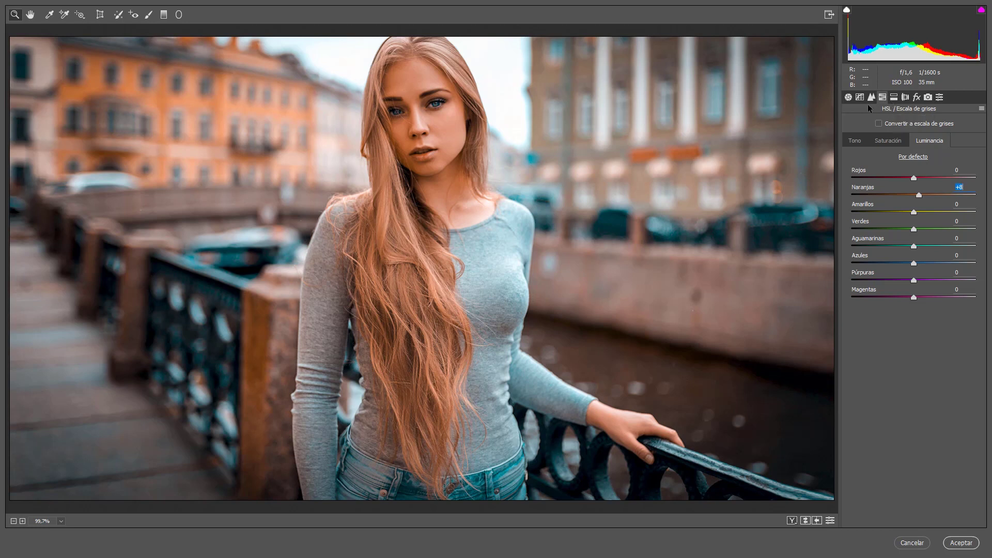
# Step: Cool the temperature slightly, set saturation +19, add a subtle post-crop vignette, and accept Camera Raw
pyautogui.click(849, 97)
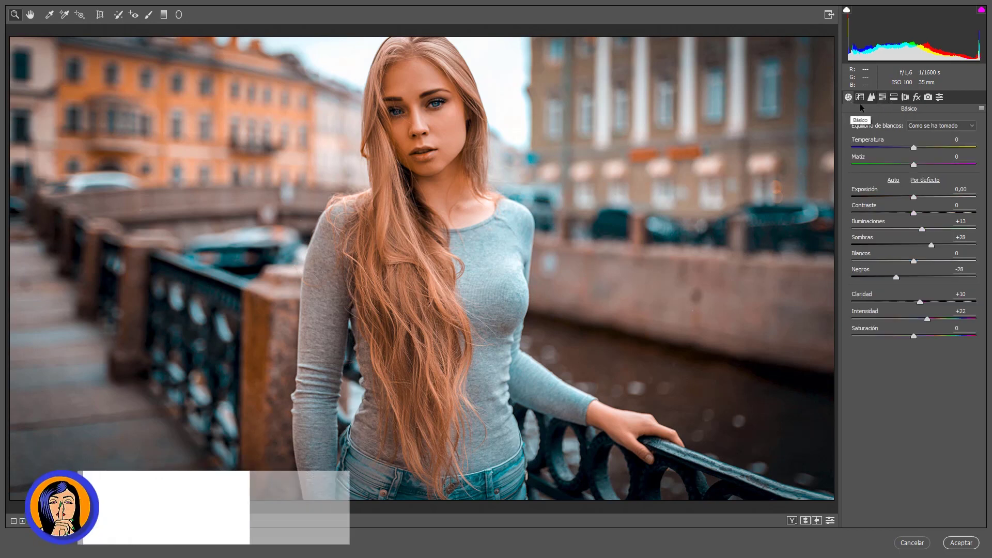
pyautogui.moveTo(914, 148); pyautogui.dragTo(912, 149)
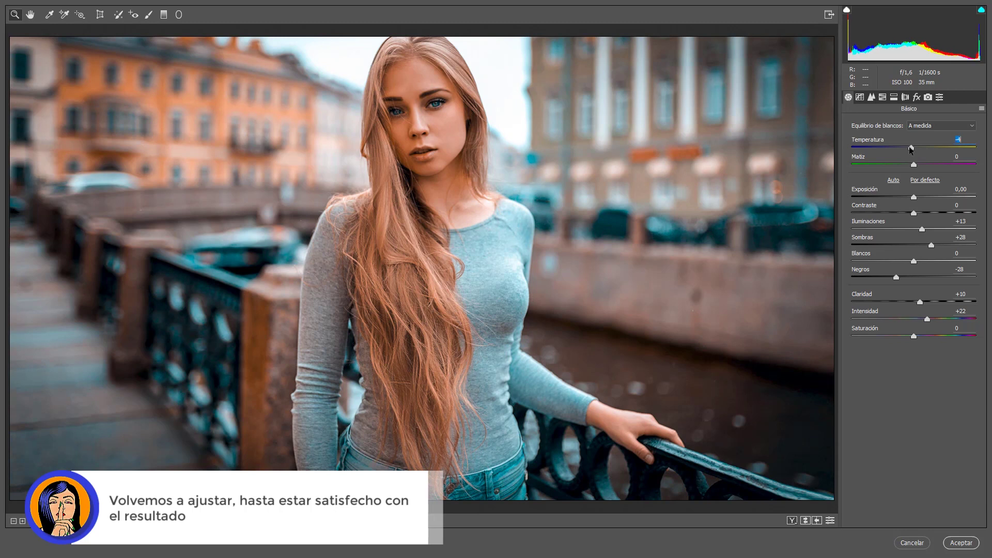
pyautogui.moveTo(913, 336); pyautogui.dragTo(926, 336)
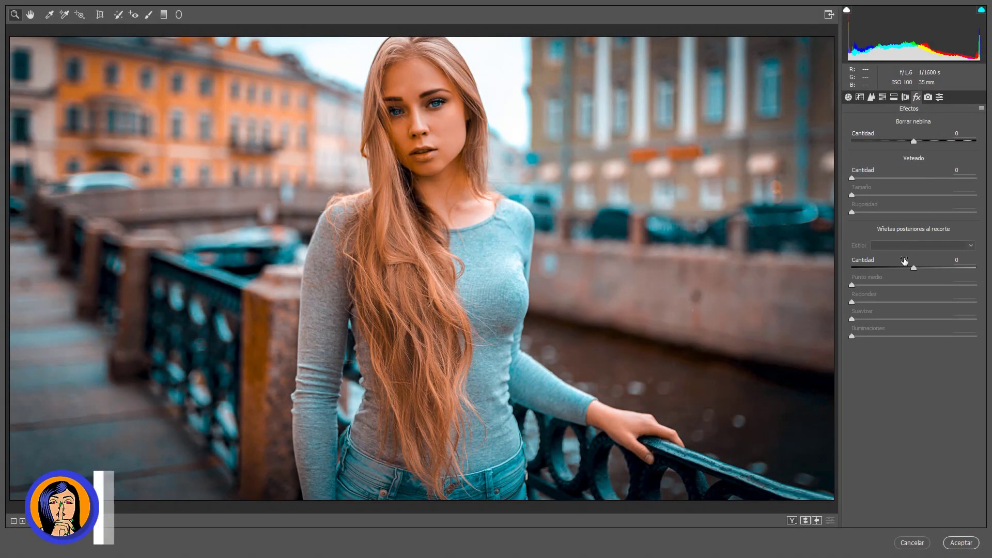
pyautogui.moveTo(914, 268); pyautogui.dragTo(909, 268)
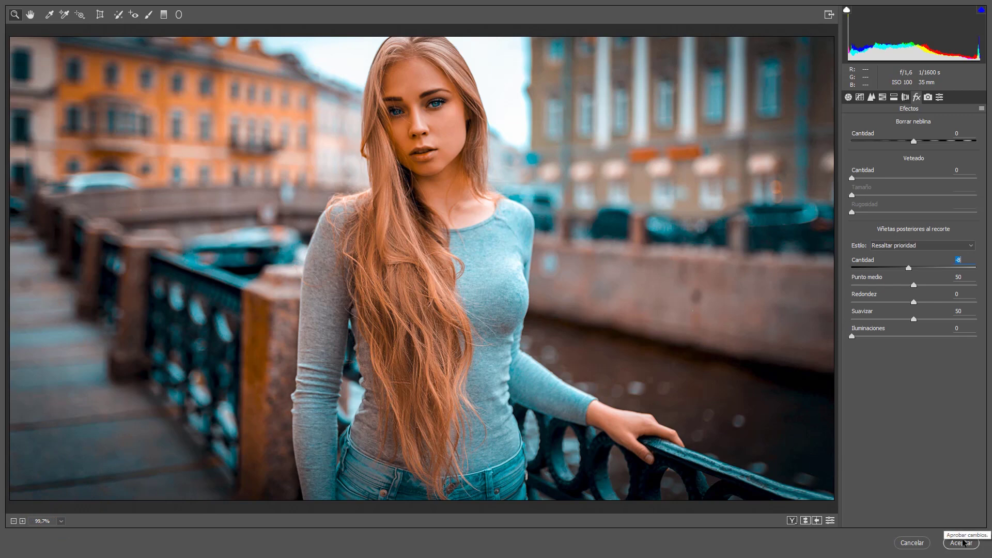
pyautogui.click(962, 543)
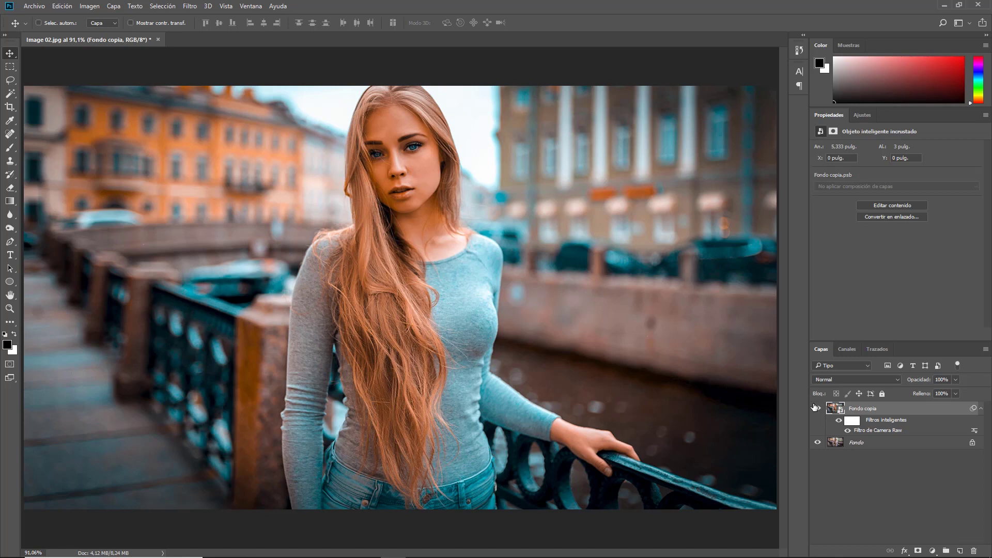
# Step: Compare the edit against the original, then re-edit Camera Raw to contrast -8 and exposure +0,15
pyautogui.click(817, 409)
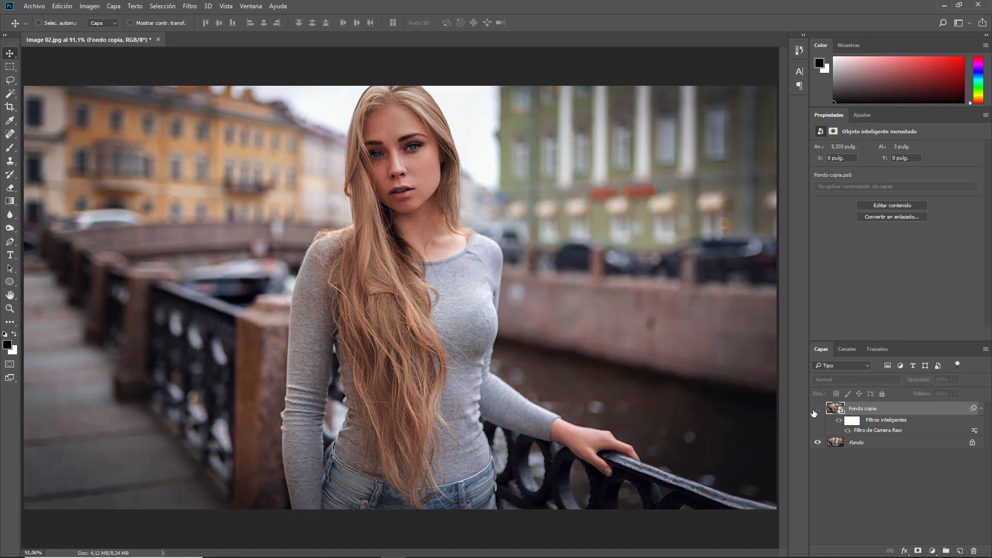
pyautogui.click(817, 409)
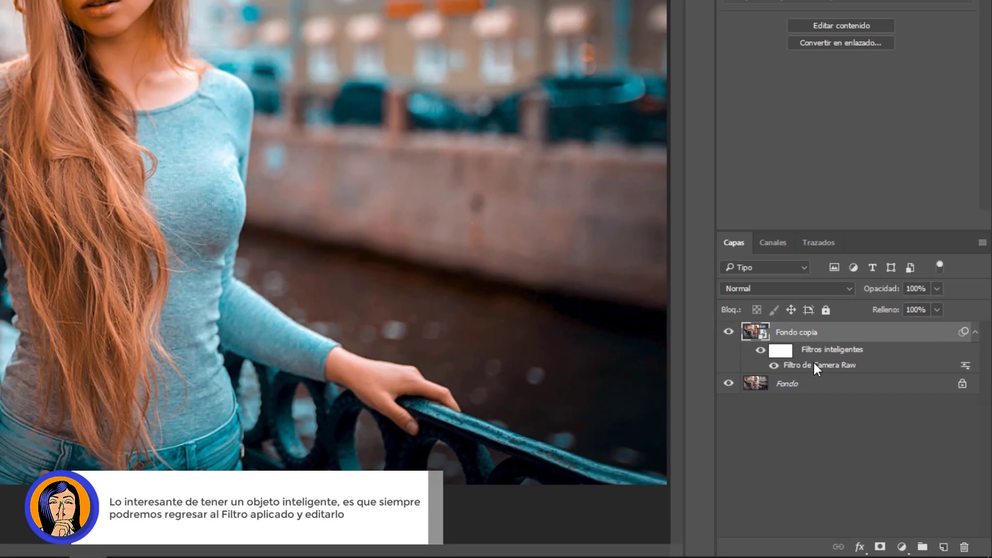
pyautogui.doubleClick(690, 229)
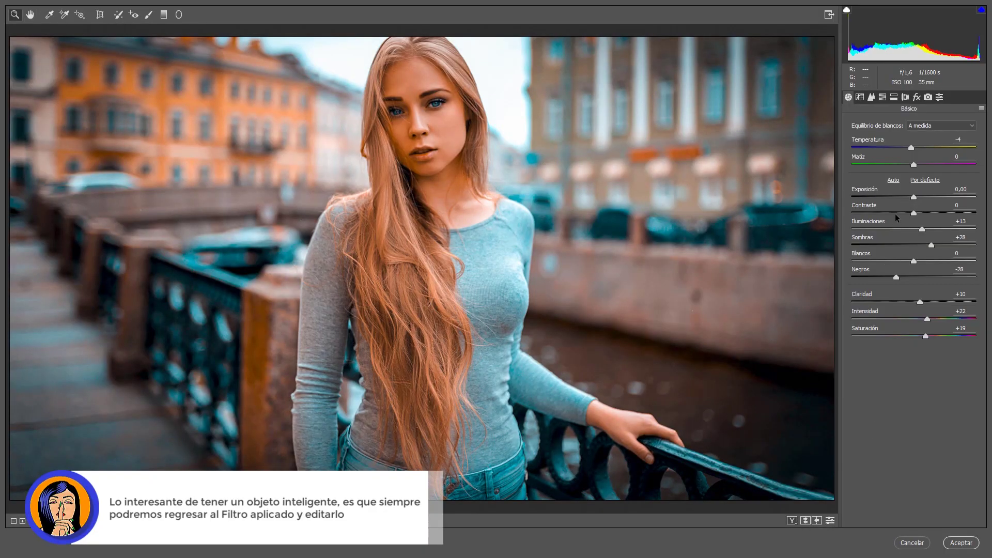
pyautogui.click(914, 213)
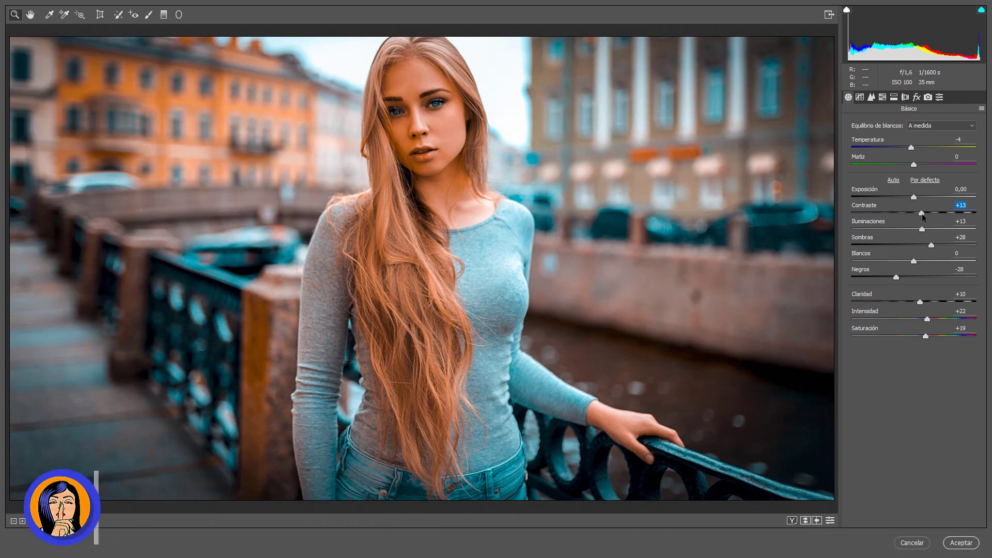
pyautogui.moveTo(912, 214); pyautogui.dragTo(906, 216)
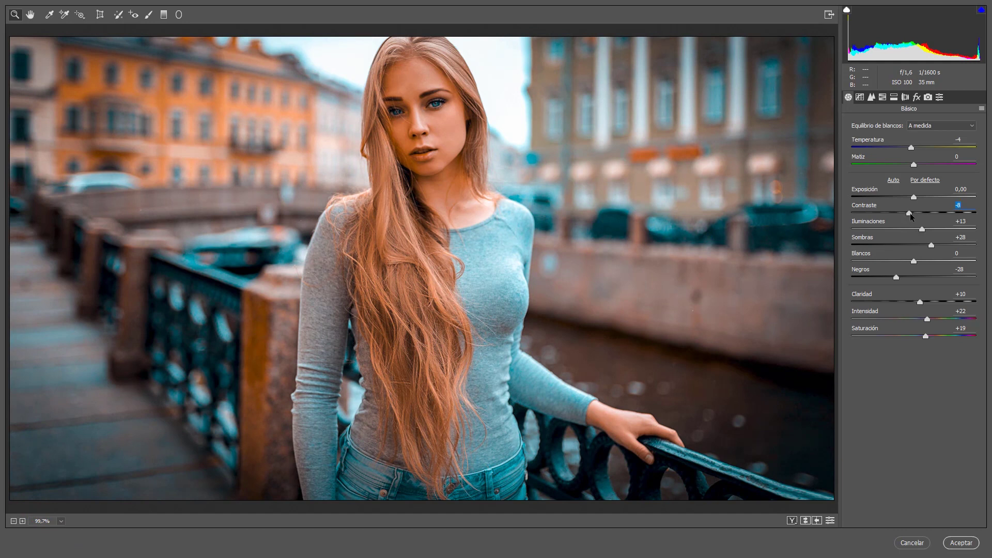
pyautogui.moveTo(913, 198); pyautogui.dragTo(915, 198)
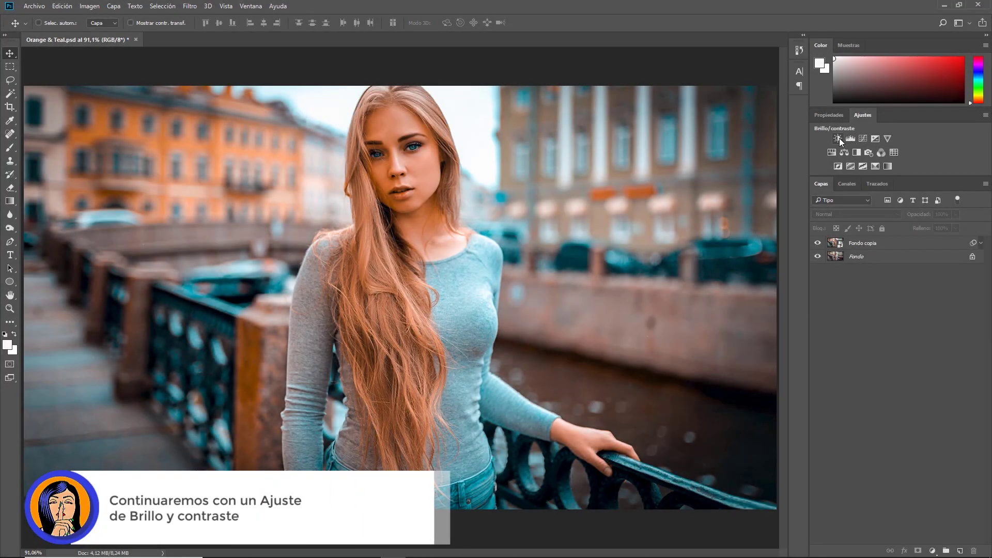
# Step: Add a Brillo/contraste layer clipped to Fondo copia with brightness 10 and contrast 30, then compare
pyautogui.click(838, 138)
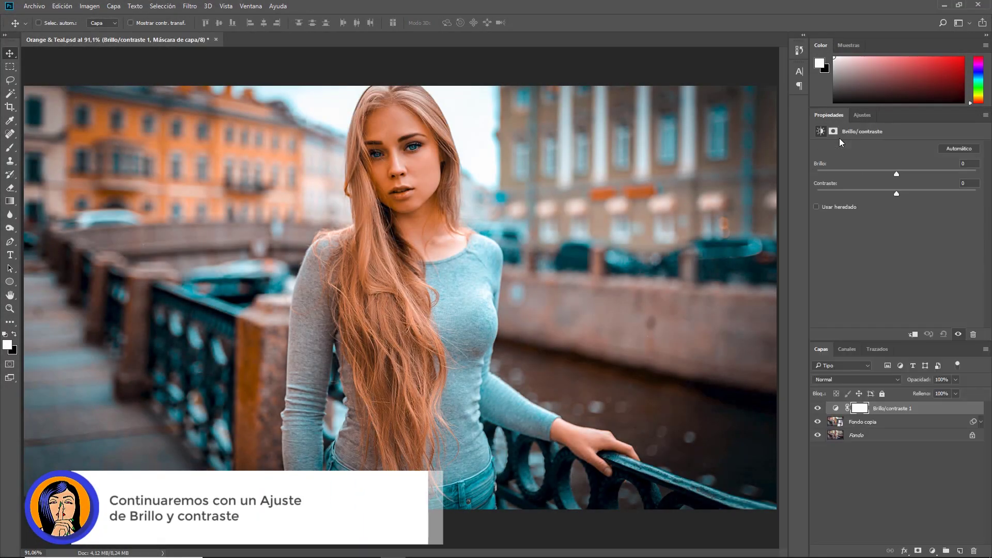
pyautogui.click(914, 335)
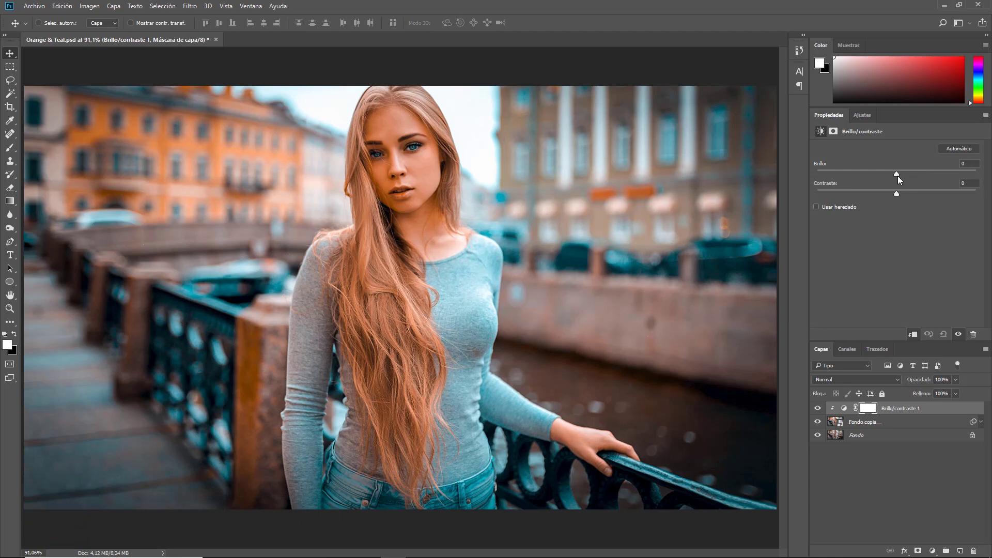
pyautogui.moveTo(898, 178); pyautogui.dragTo(903, 179)
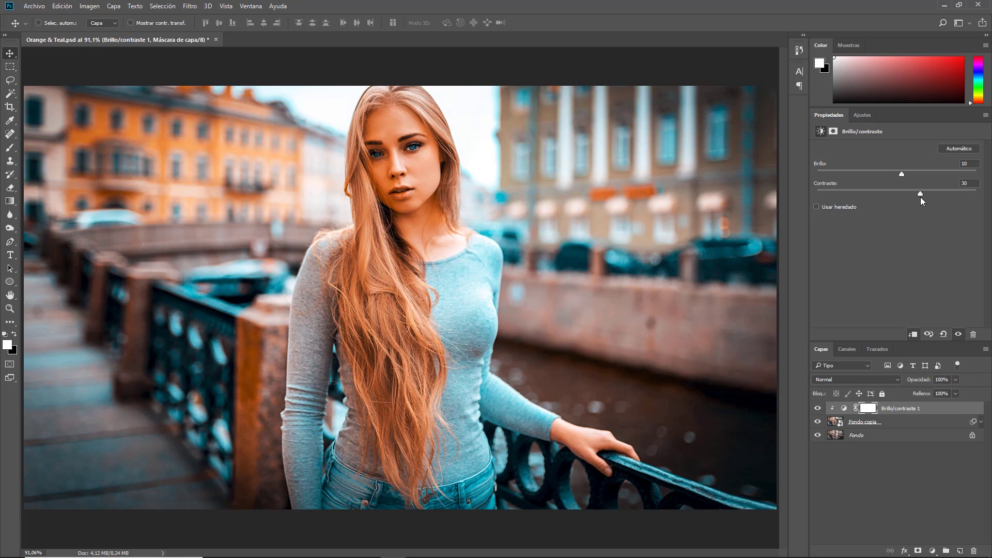
pyautogui.click(816, 409)
pyautogui.click(816, 409)
# Step: Add an Intensidad vibrance adjustment layer with vibrance +45 and saturation -15
pyautogui.click(855, 114)
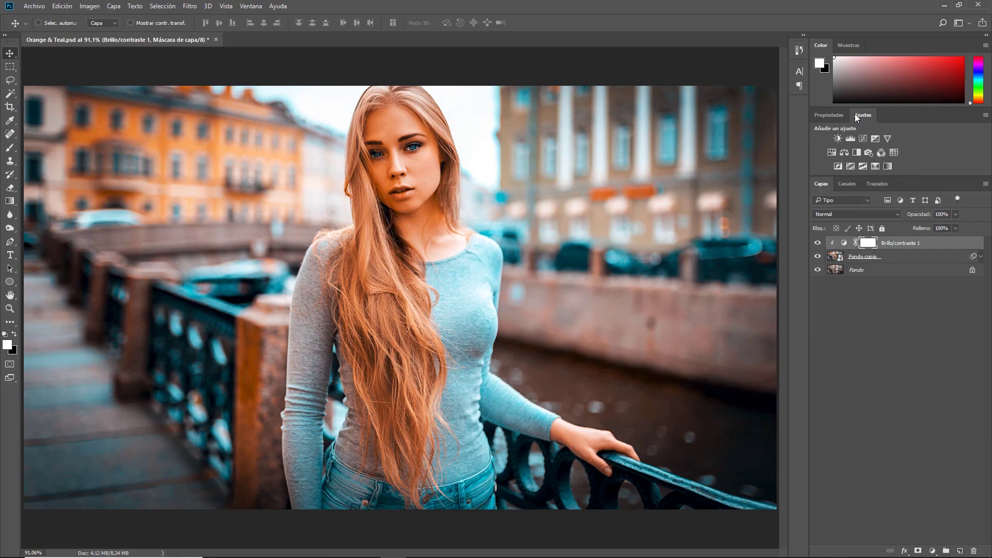
pyautogui.click(888, 137)
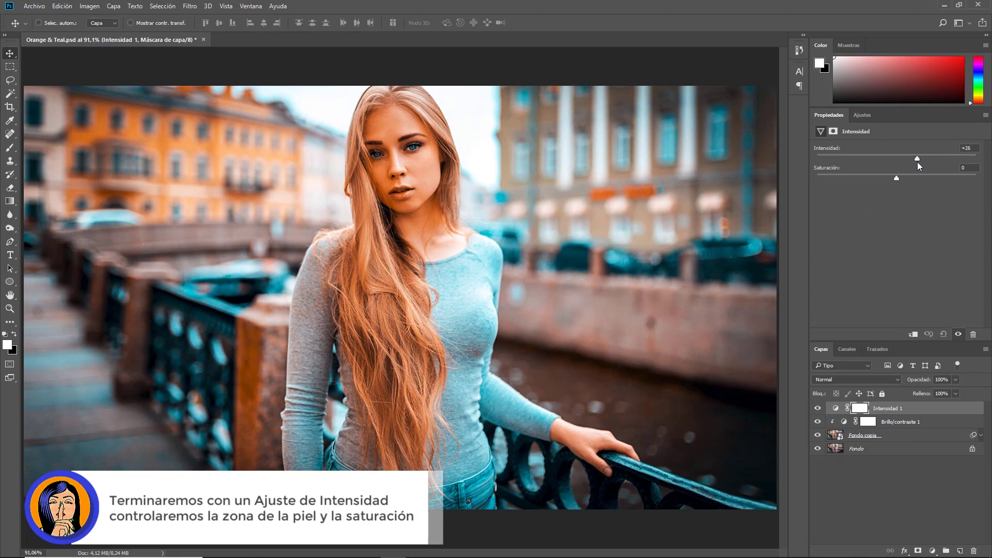
pyautogui.moveTo(923, 163); pyautogui.dragTo(933, 163)
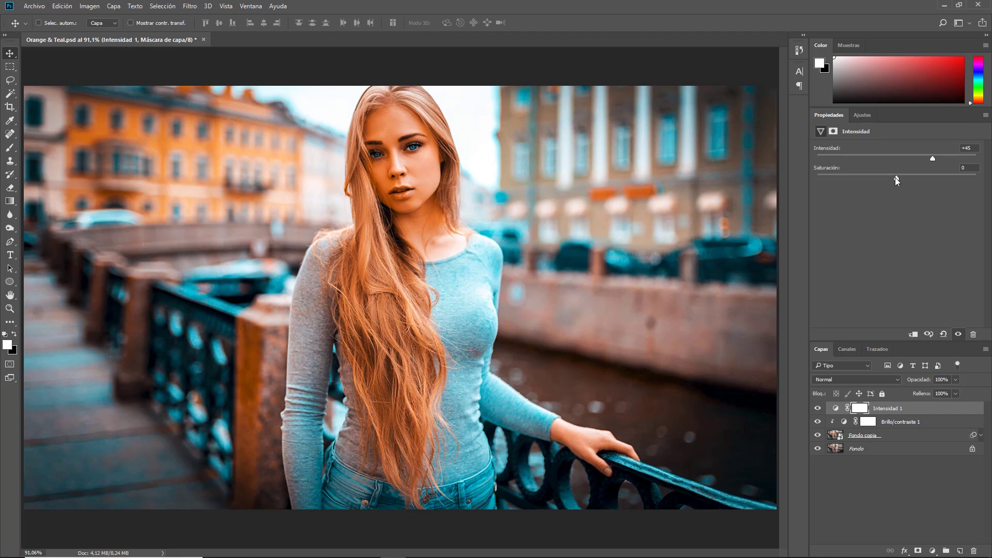
pyautogui.moveTo(893, 177); pyautogui.dragTo(881, 176)
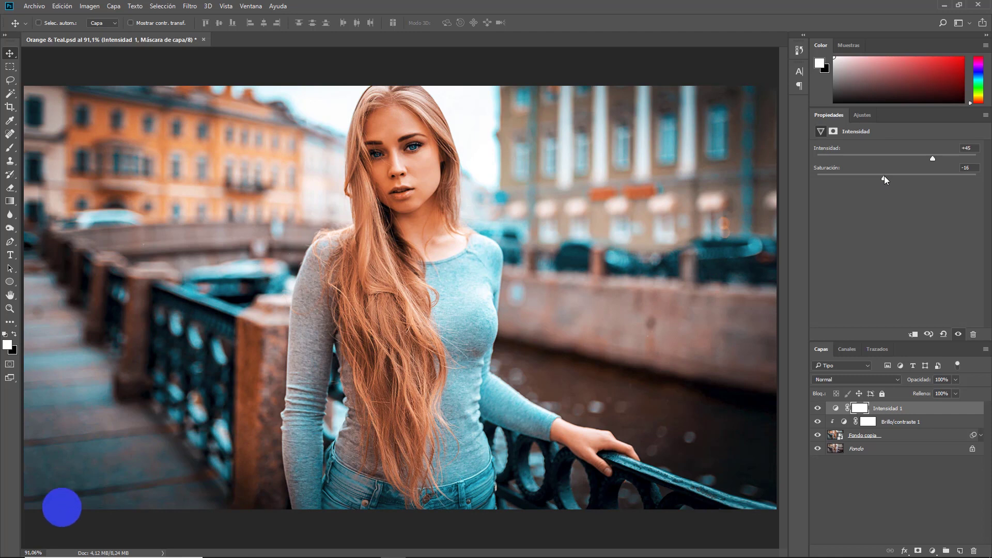
pyautogui.click(817, 409)
pyautogui.click(816, 408)
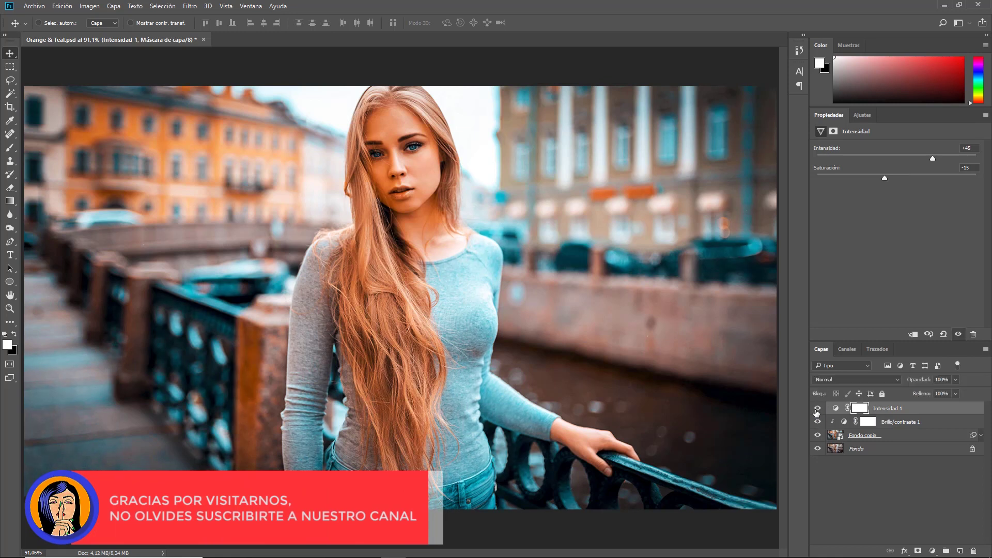
pyautogui.click(887, 491)
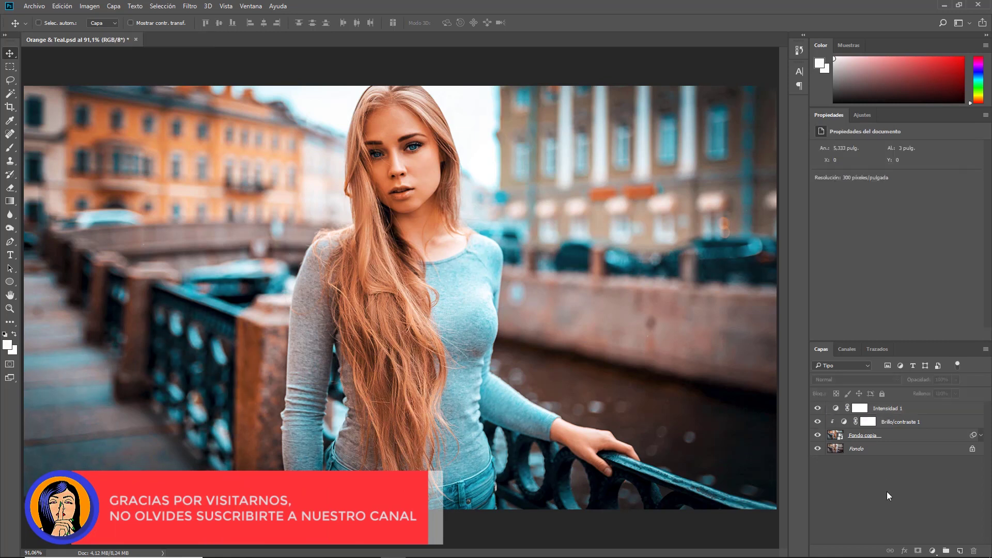